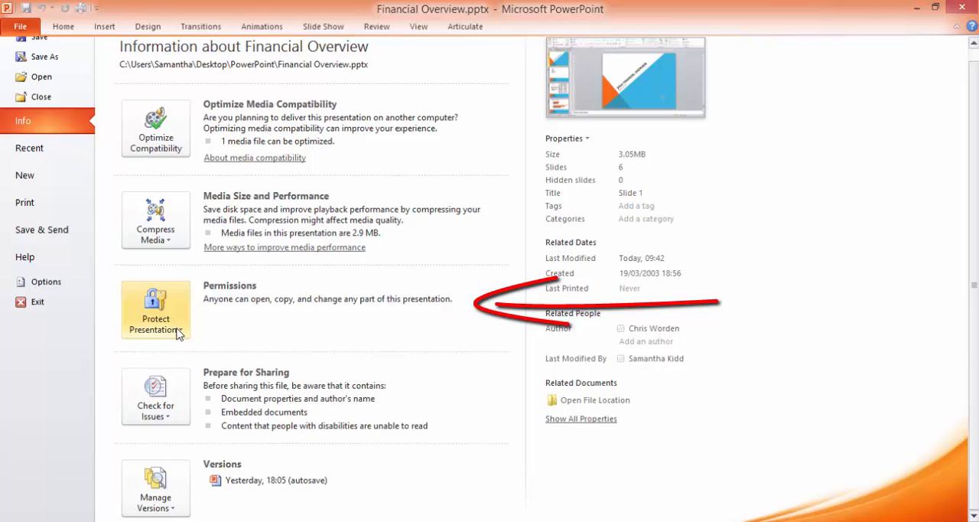
# - Mark the Financial Overview presentation as final and acknowledge the confirmations
pyautogui.click(178, 330)
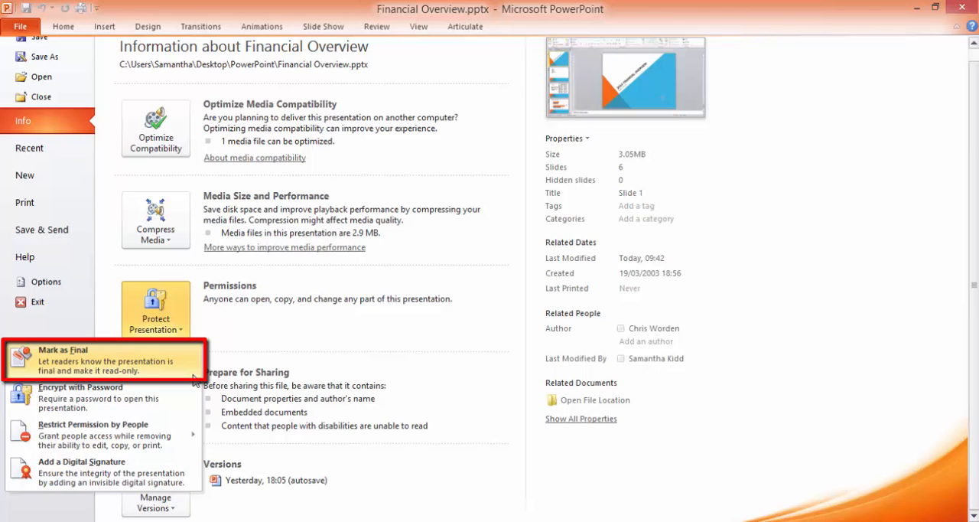
pyautogui.click(133, 370)
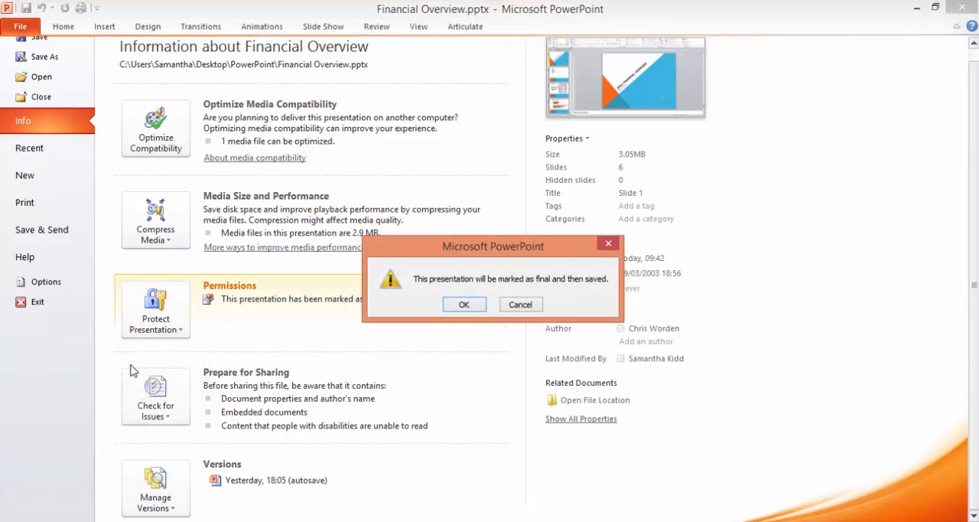
pyautogui.click(468, 304)
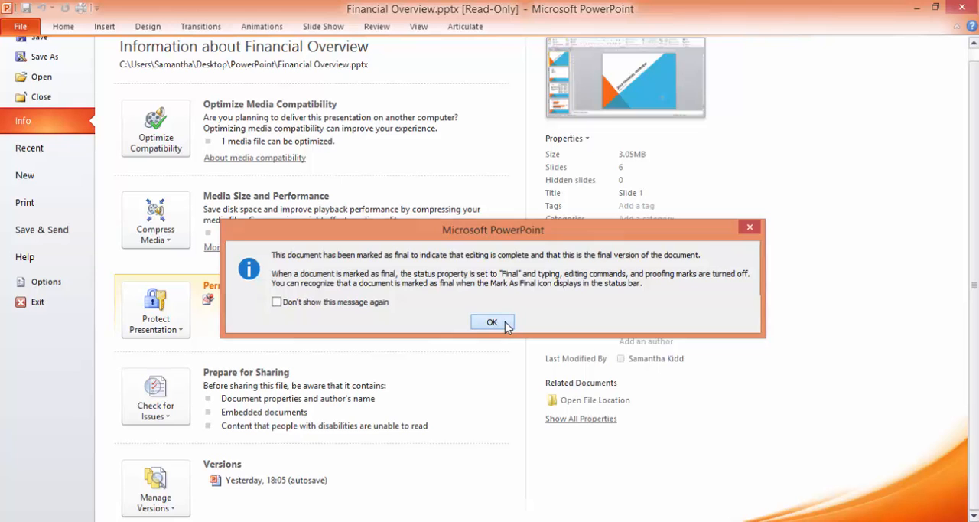
pyautogui.click(504, 325)
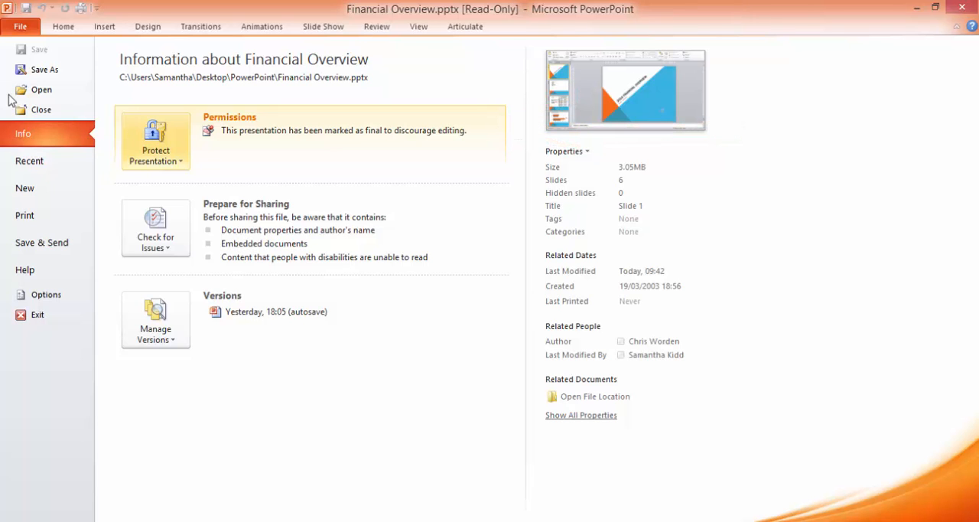
# - Close and reopen Financial Overview.pptx from the PowerPoint folder, and enable editing despite its marked-as-final status
pyautogui.click(37, 110)
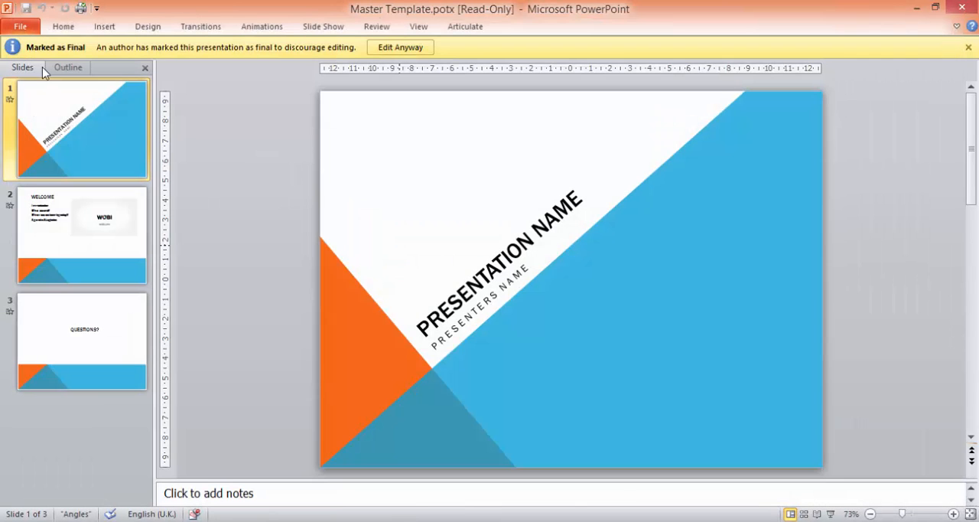
pyautogui.click(23, 30)
pyautogui.press('Escape')
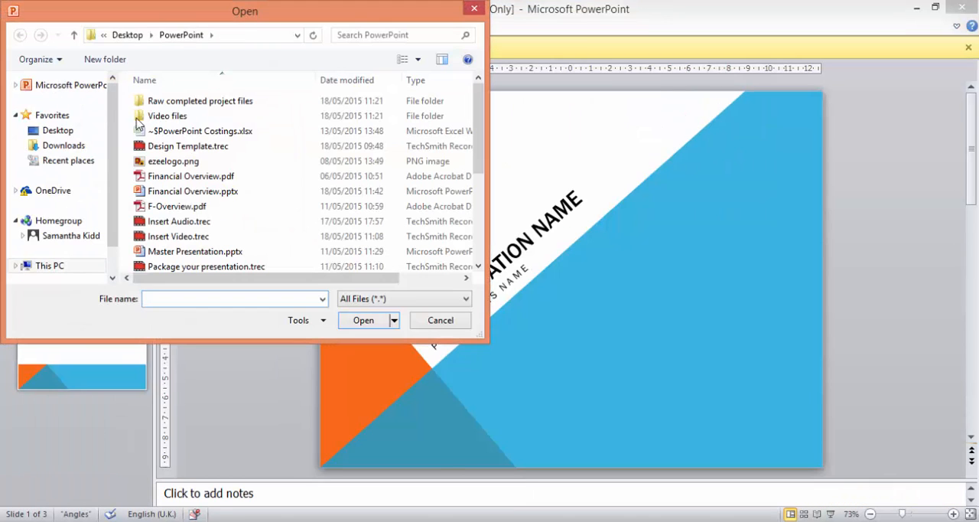
pyautogui.doubleClick(175, 195)
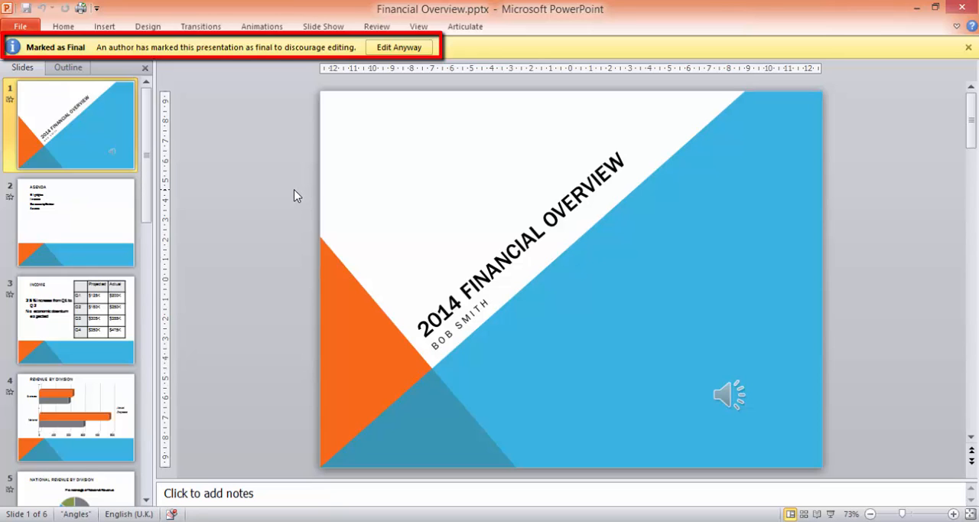
pyautogui.click(399, 47)
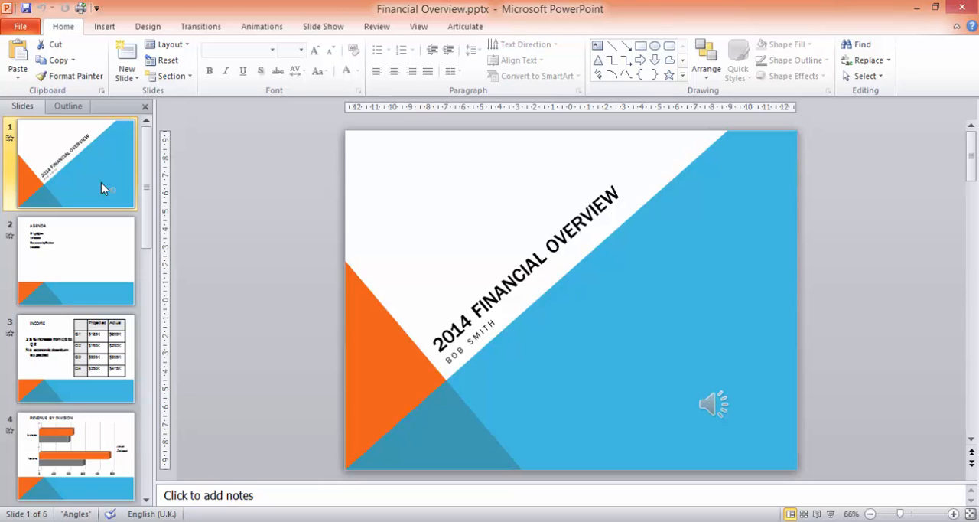
# - Encrypt the presentation with a password, entering the password and re-entering it to confirm
pyautogui.click(25, 27)
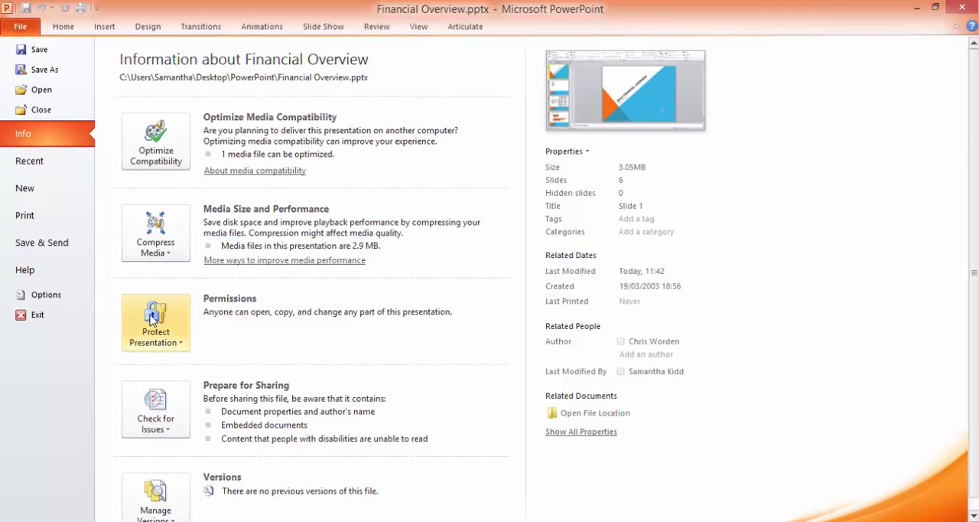
pyautogui.click(172, 325)
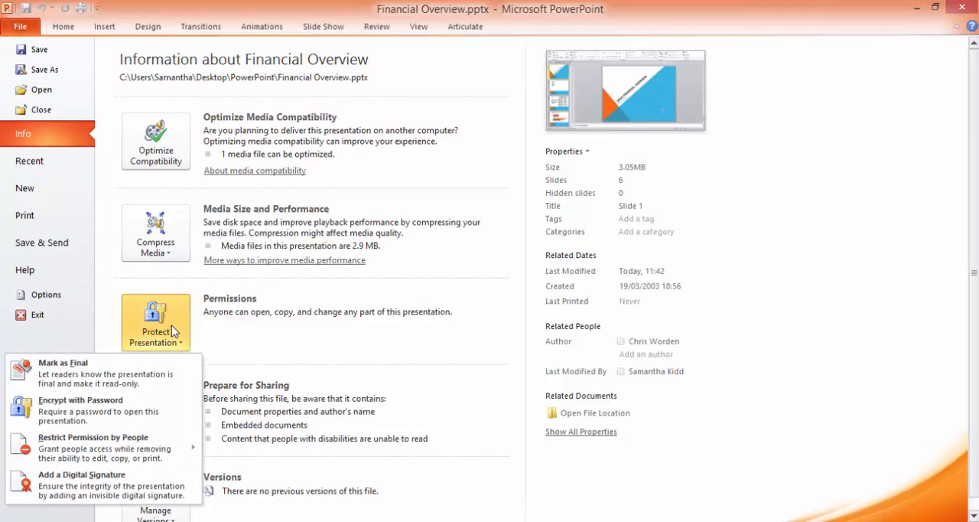
pyautogui.click(178, 414)
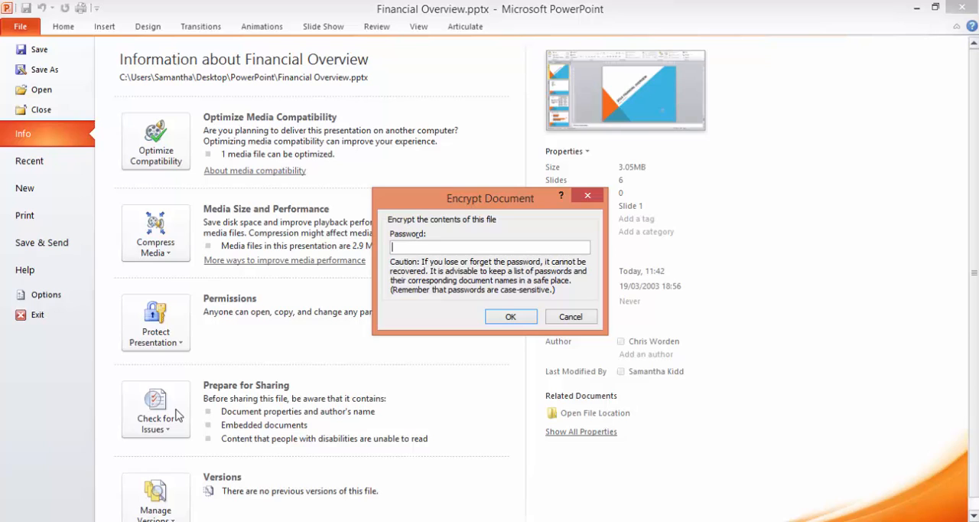
pyautogui.write('•••••••')
pyautogui.click(511, 319)
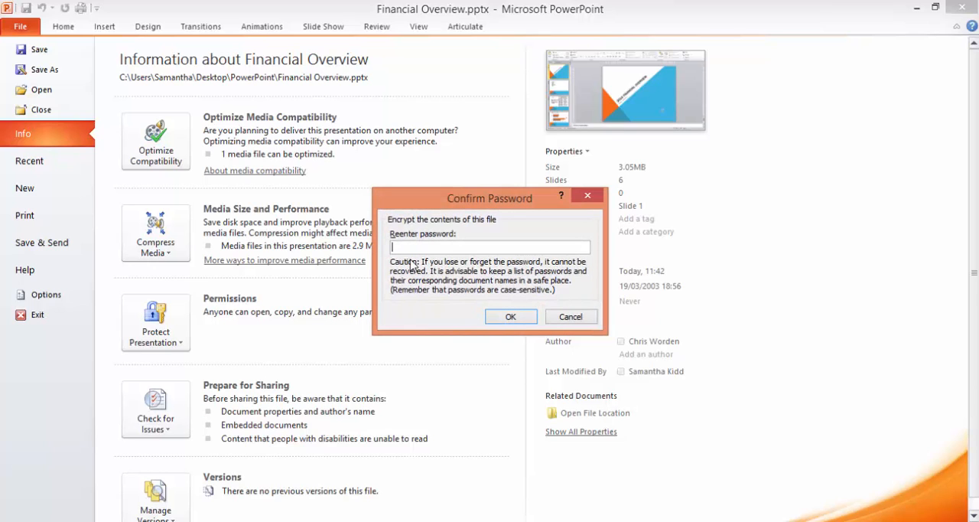
pyautogui.write('•••••••')
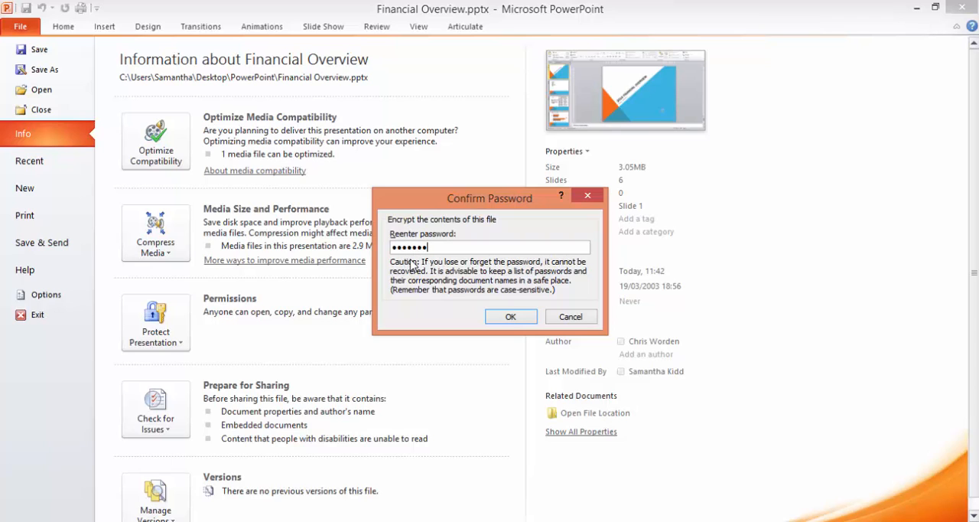
pyautogui.click(524, 321)
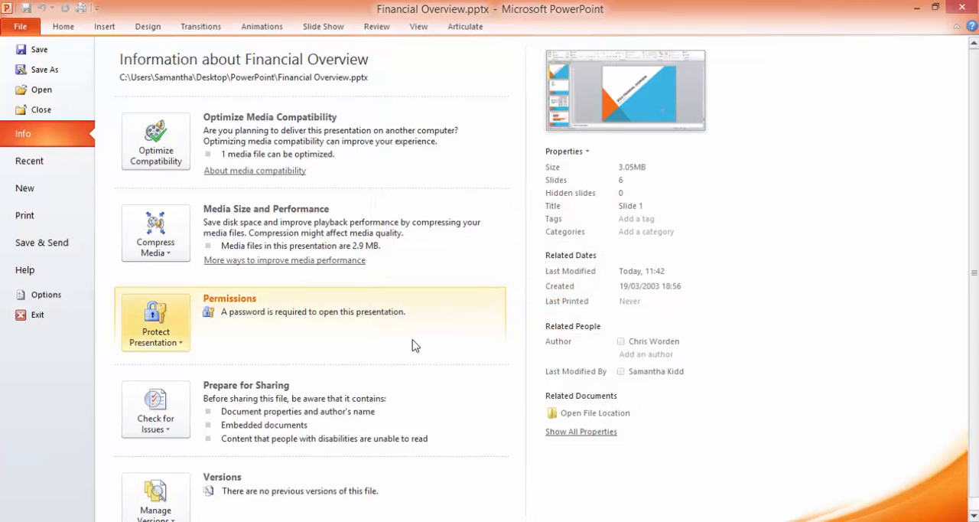
# - Close the Master Template.potx window, and close Financial Overview.pptx with its changes saved
pyautogui.moveTo(345, 466)
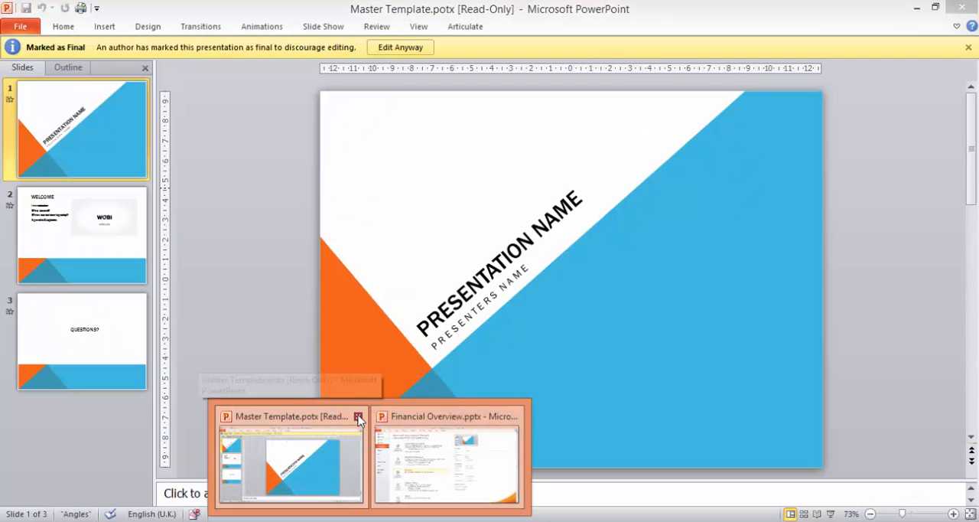
pyautogui.click(357, 416)
pyautogui.click(425, 447)
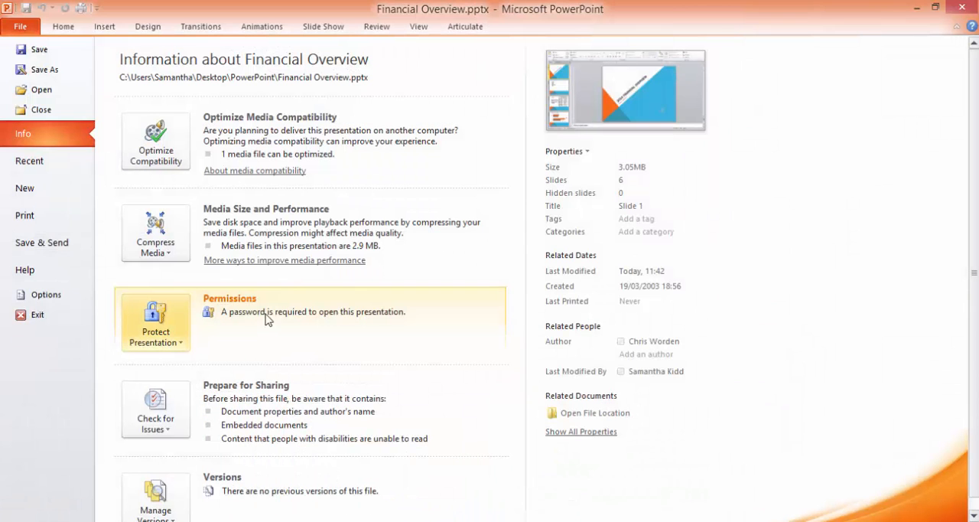
pyautogui.click(33, 112)
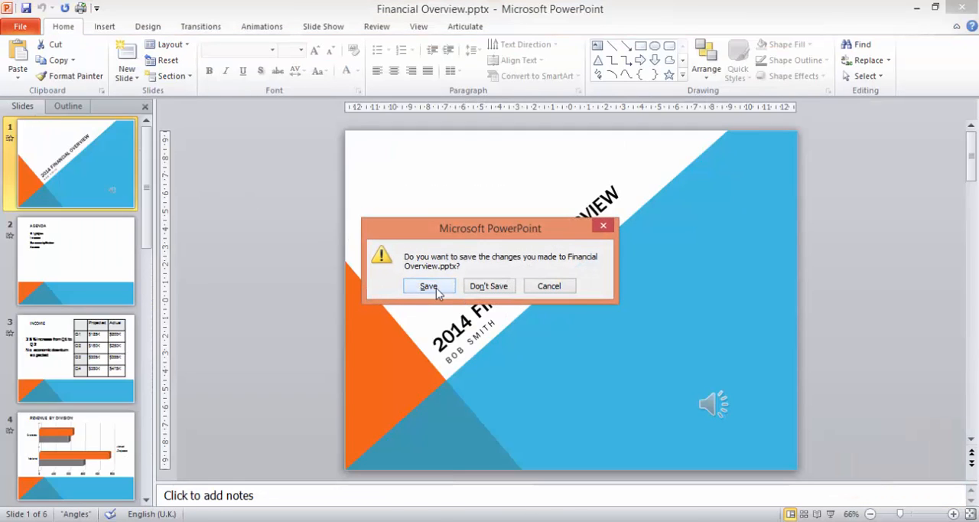
pyautogui.click(435, 287)
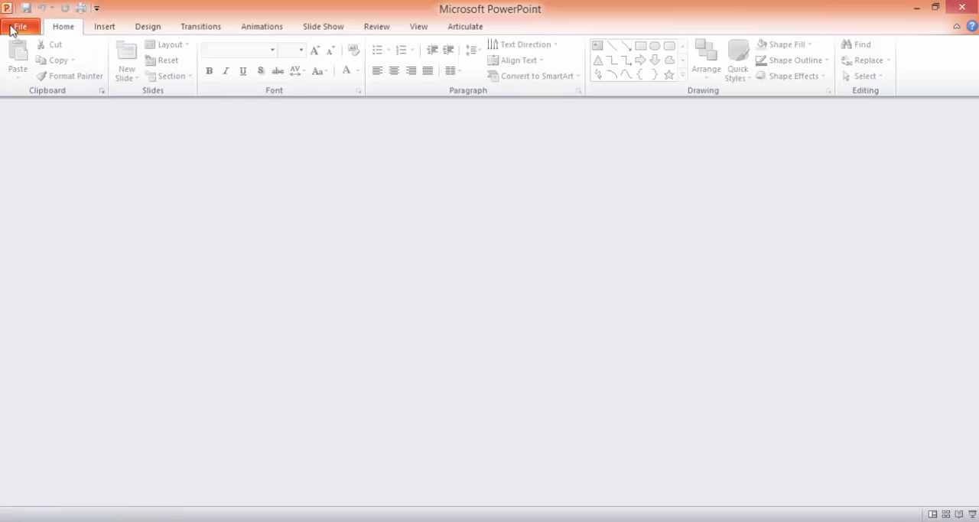
# - Reopen Financial Overview.pptx from the recent presentations, entering the file's password to unlock it
pyautogui.click(20, 26)
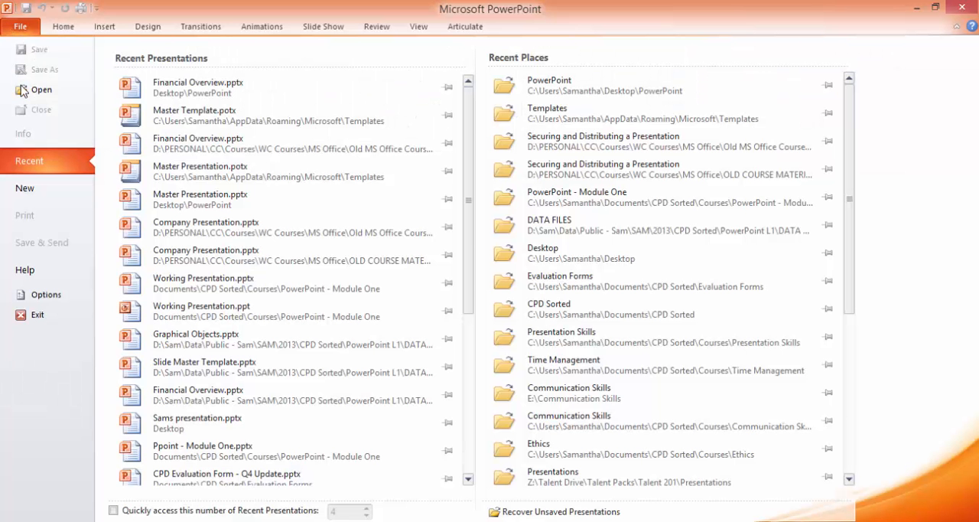
pyautogui.click(279, 97)
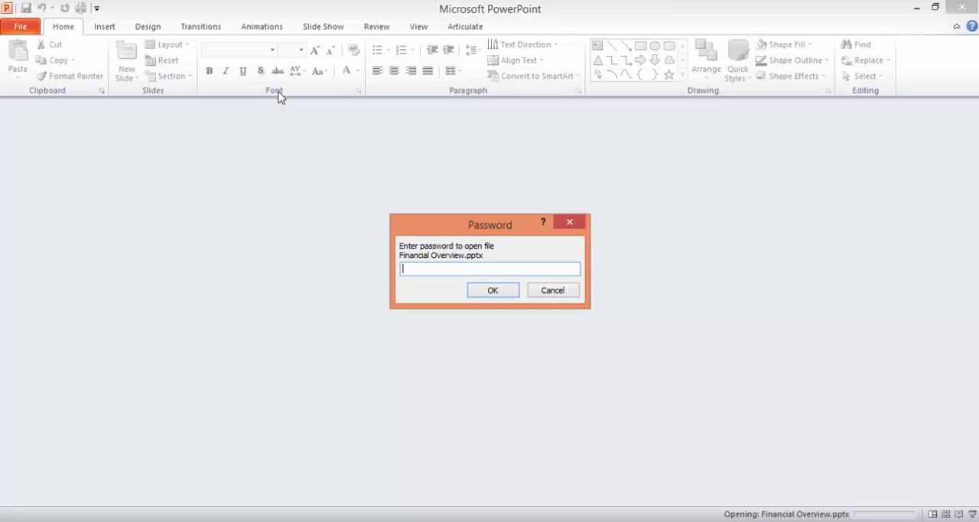
pyautogui.write('••••••••')
pyautogui.press('Return')
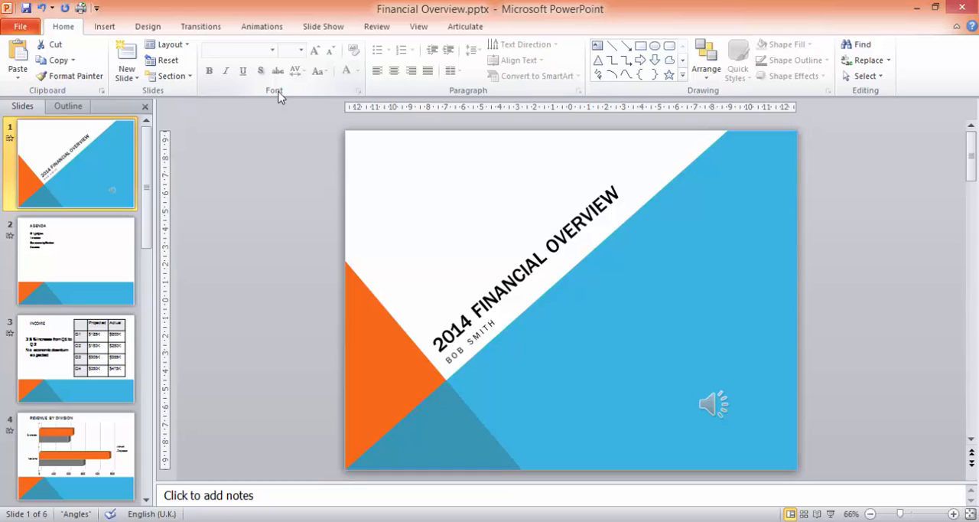
# - View the user account selection for restricting permission by people with Restricted Access, and dismiss it without choosing an account
pyautogui.click(22, 28)
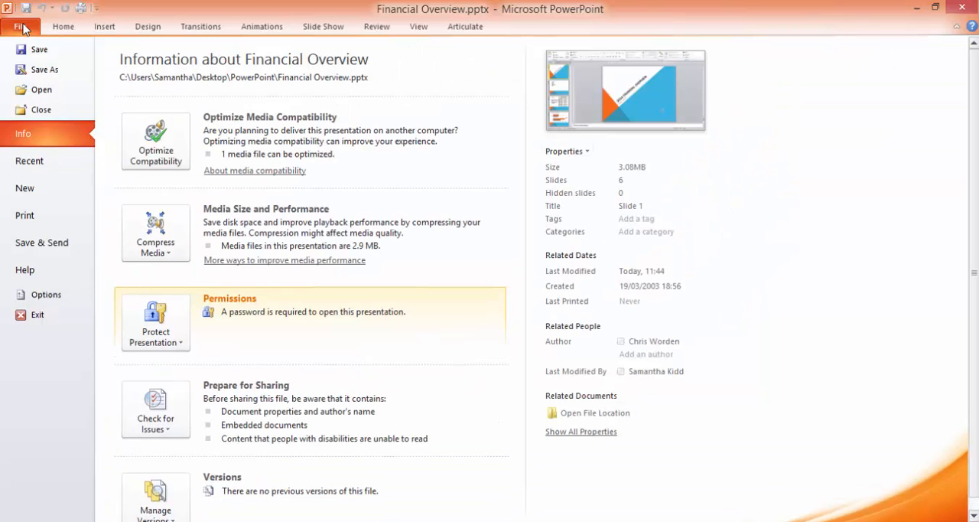
pyautogui.click(182, 347)
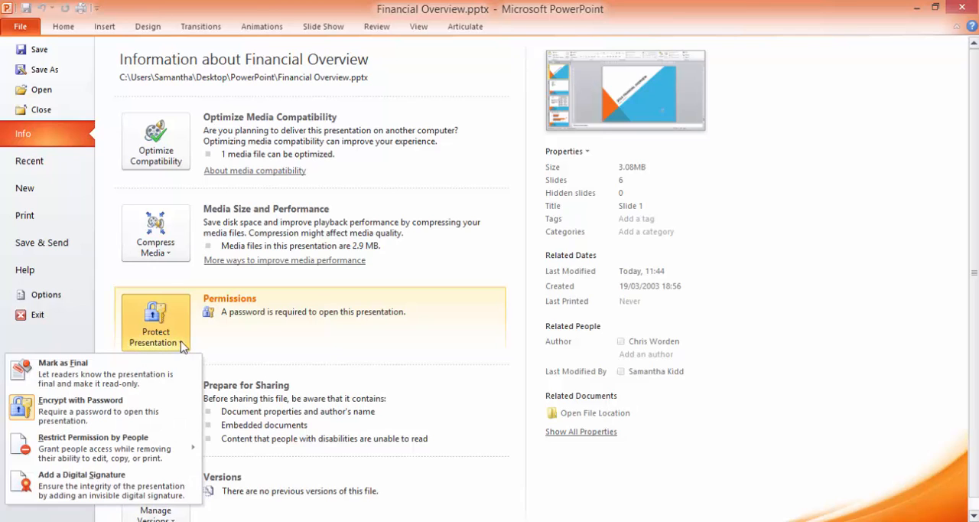
pyautogui.moveTo(155, 453)
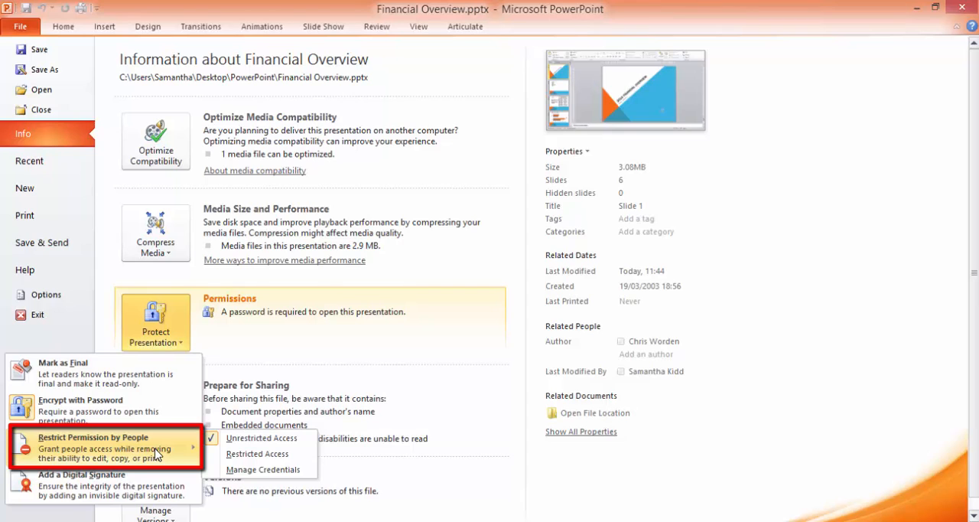
pyautogui.click(297, 453)
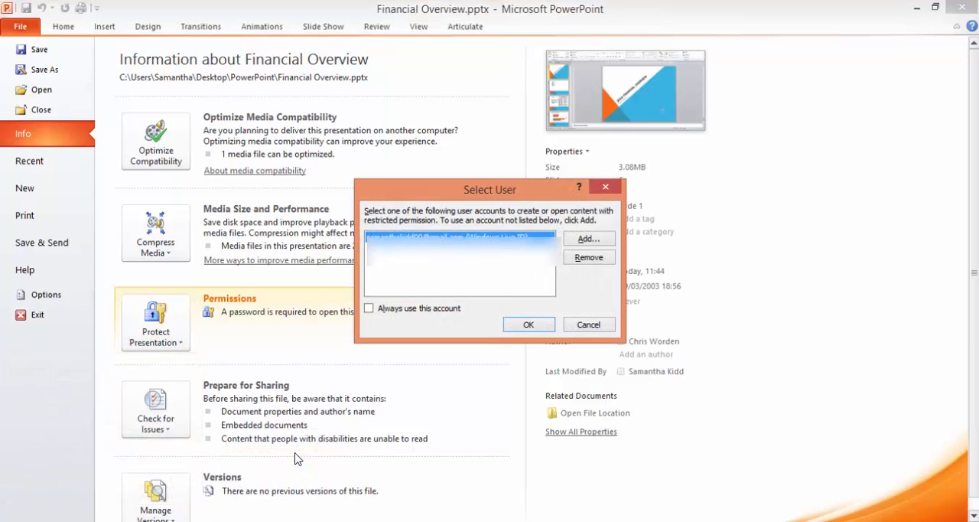
pyautogui.moveTo(481, 196); pyautogui.dragTo(478, 205)
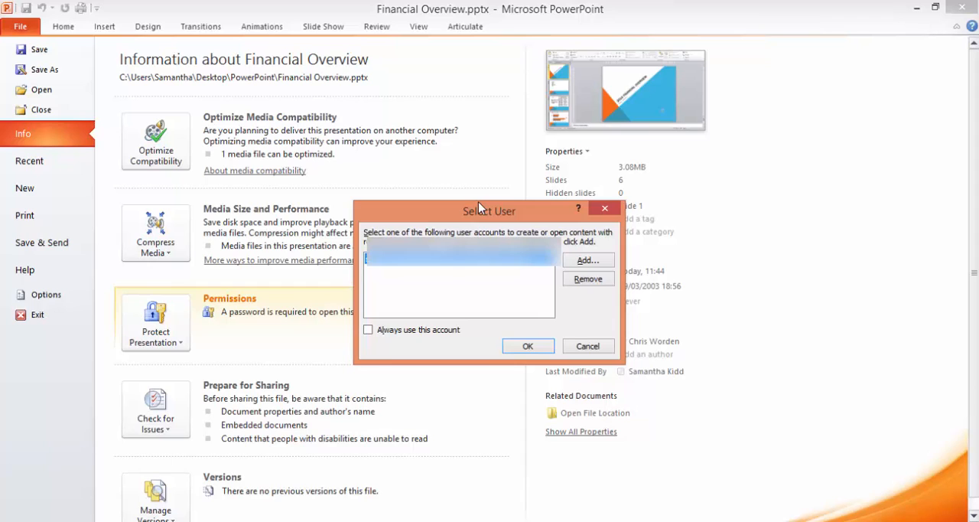
pyautogui.click(587, 347)
# - View the Add a Digital Signature notice for the presentation, dismiss it and return to the slides
pyautogui.click(162, 341)
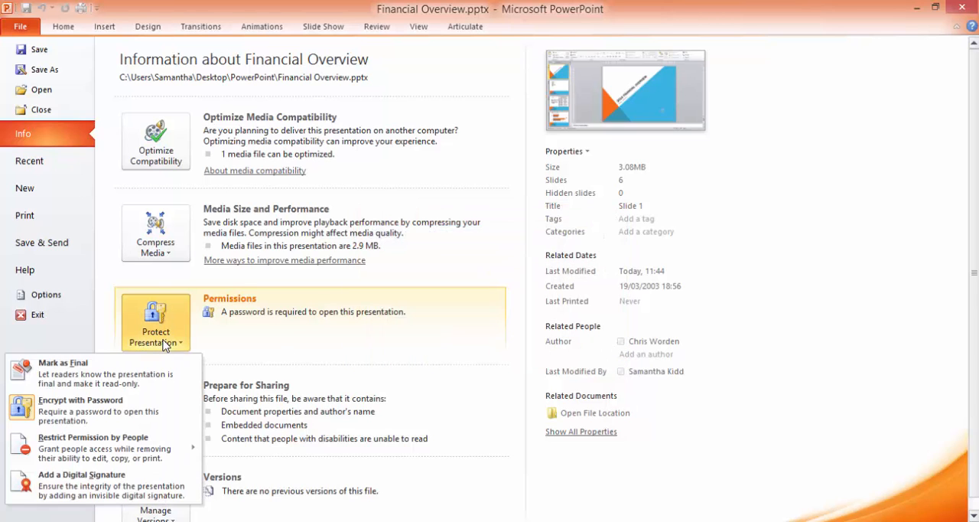
pyautogui.click(171, 491)
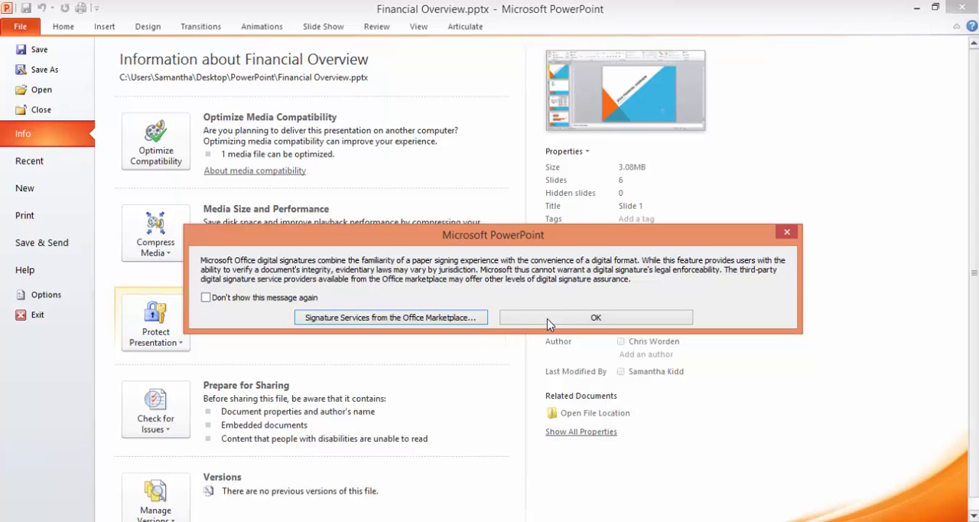
pyautogui.click(786, 234)
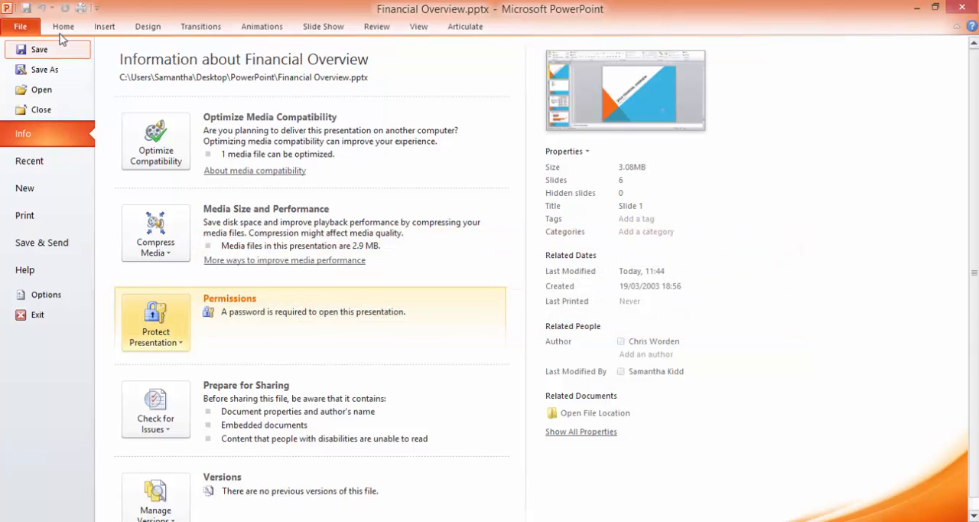
pyautogui.click(61, 28)
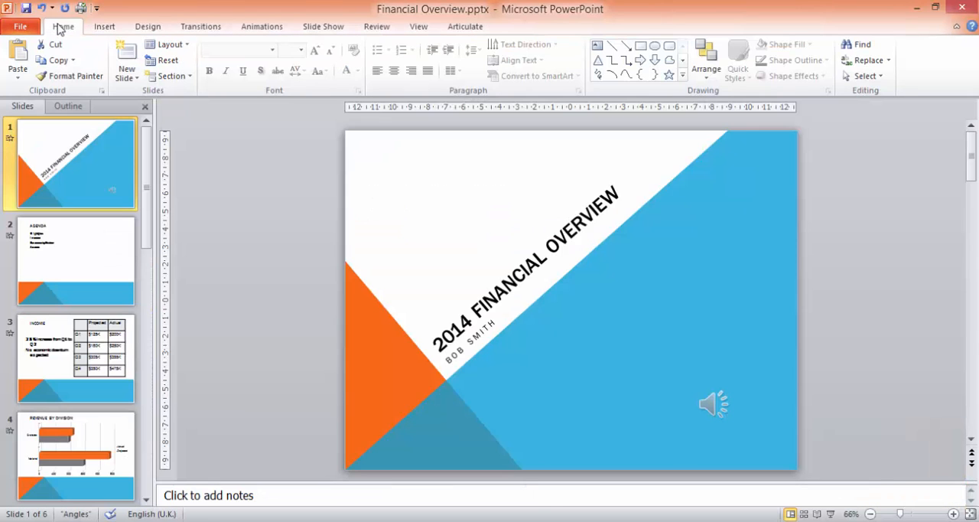